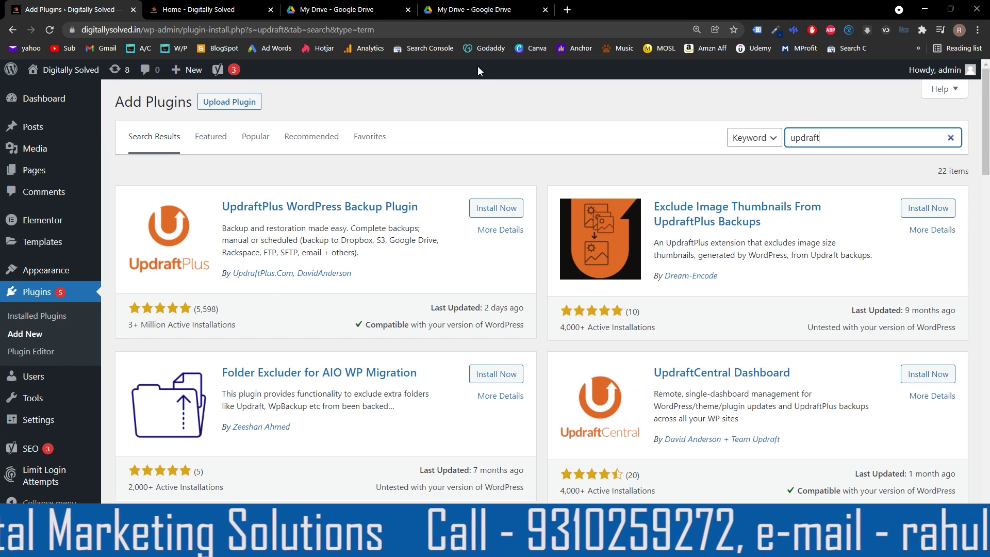
Install the UpdraftPlus WordPress Backup Plugin from the plugin search results.
{"action": "left_click", "coordinate": [496, 208]}
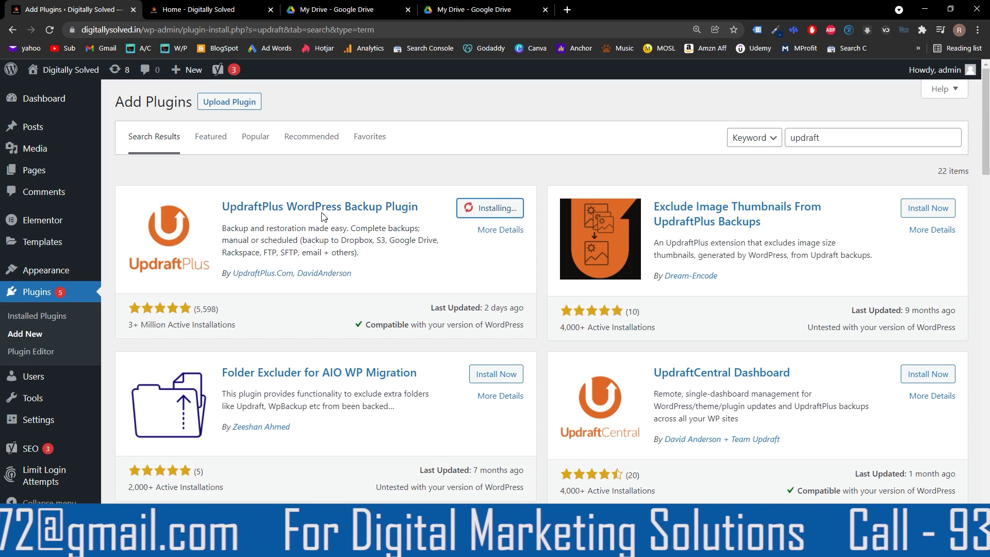
Switch to Google Drive, enlarge the page and look through the backup files stored in the UpdraftPlus folder.
{"action": "left_click", "coordinate": [464, 9]}
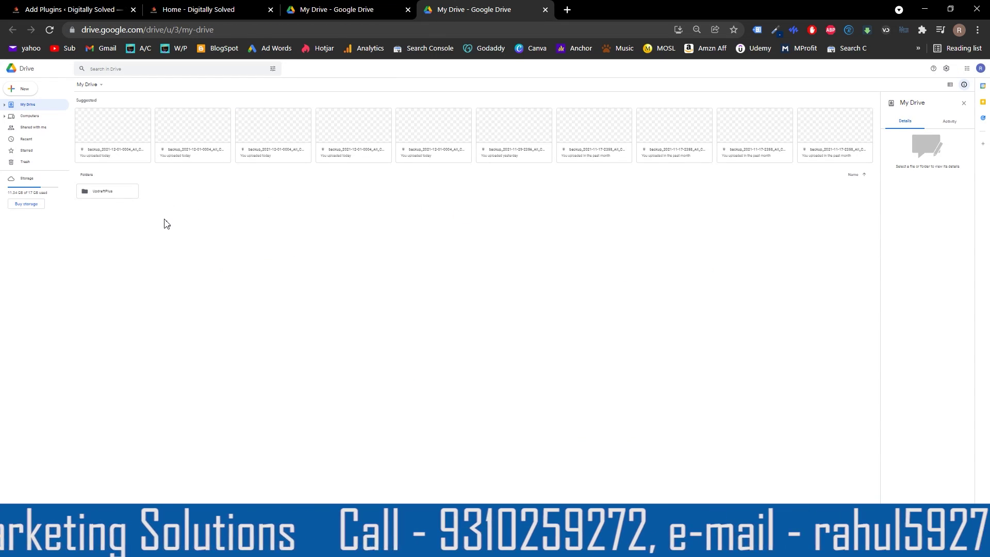
{"action": "key", "text": "ctrl+plus"}
{"action": "key", "text": "ctrl+plus"}
{"action": "key", "text": "ctrl+plus"}
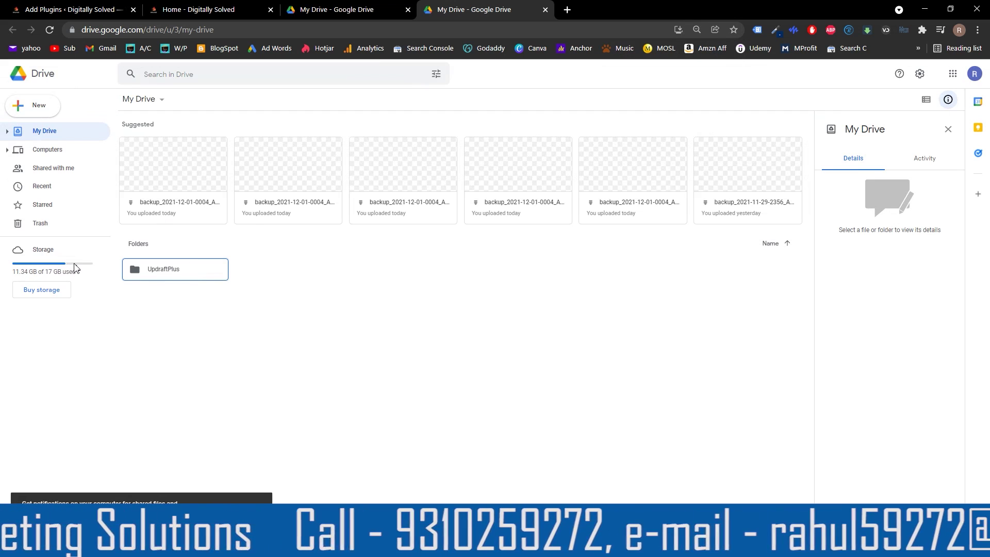
{"action": "double_click", "coordinate": [196, 271]}
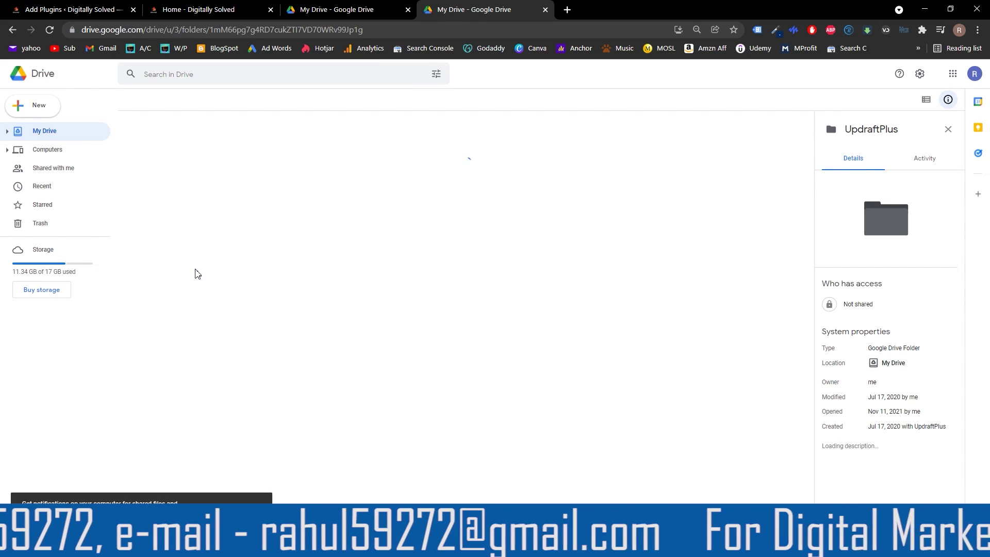
{"action": "scroll", "coordinate": [336, 249], "scroll_direction": "down", "scroll_amount": 5}
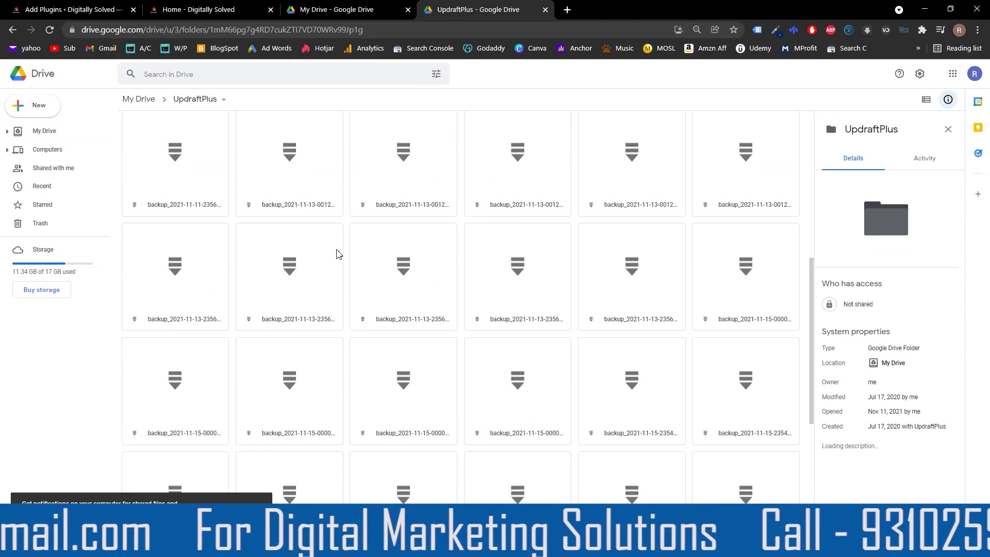
{"action": "scroll", "coordinate": [356, 269], "scroll_direction": "down", "scroll_amount": 6}
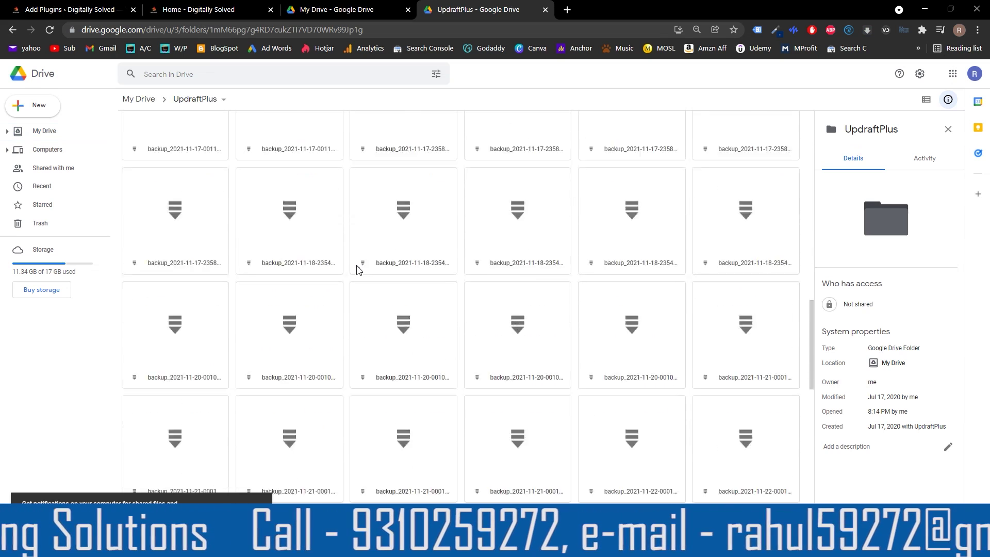
Return to the WordPress admin, activate the UpdraftPlus plugin and open its settings page.
{"action": "left_click", "coordinate": [72, 10]}
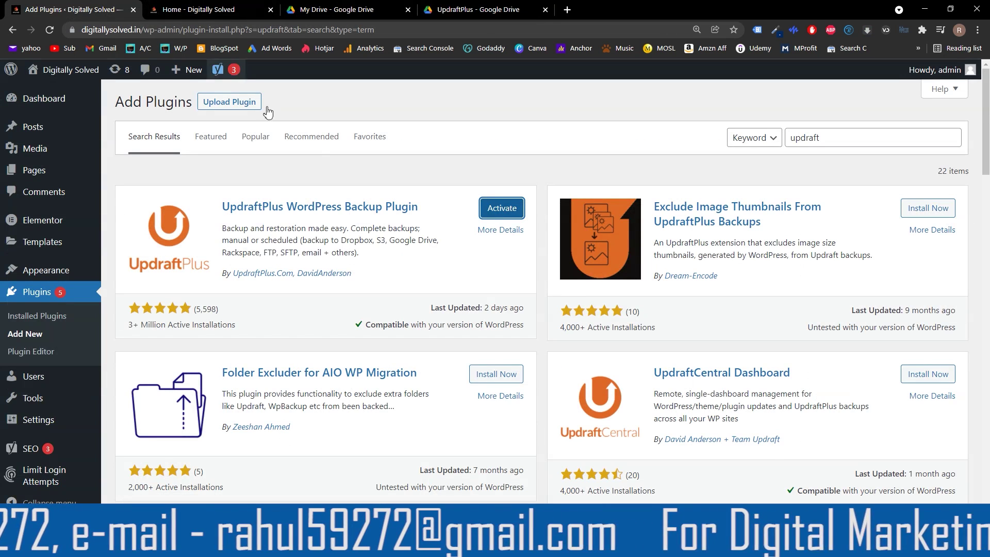
{"action": "left_click", "coordinate": [507, 209]}
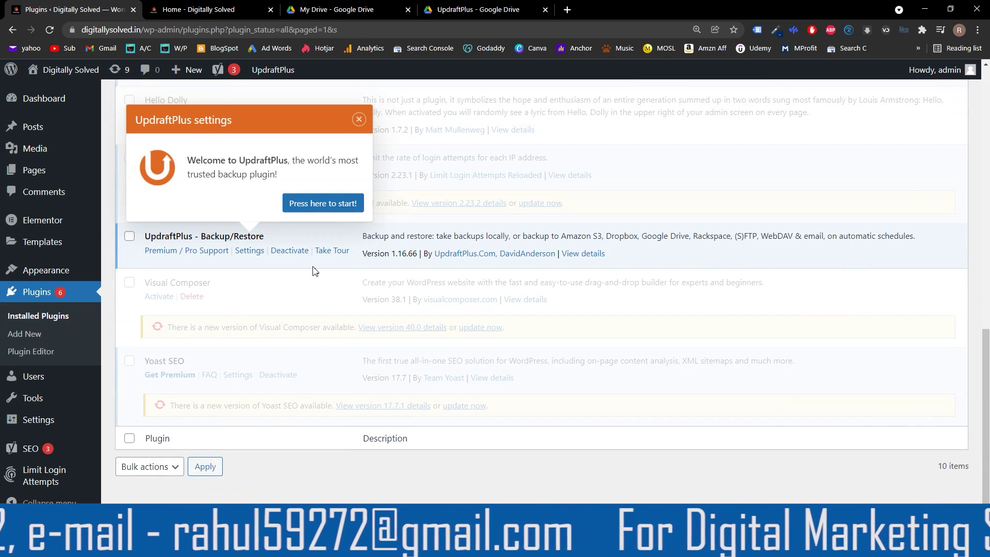
{"action": "left_click", "coordinate": [268, 264]}
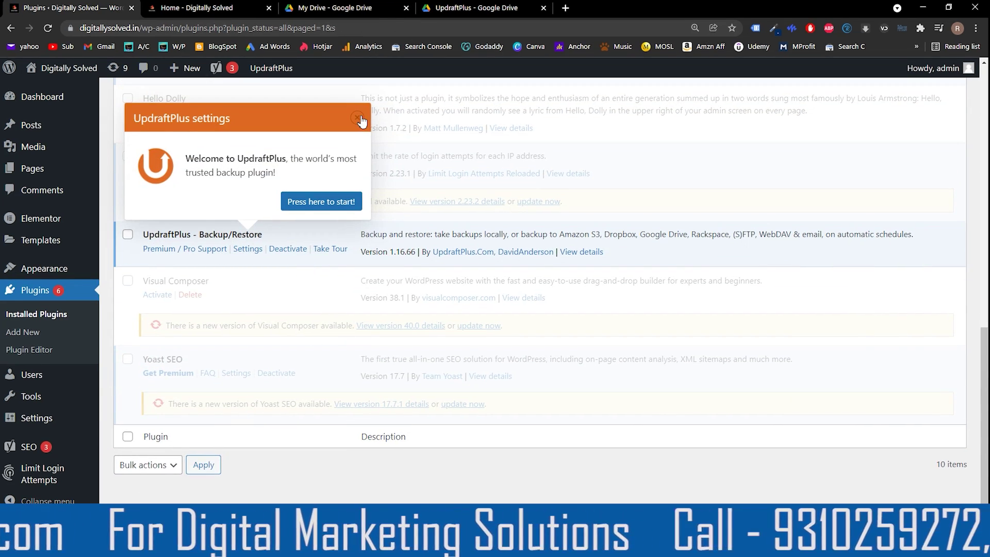
{"action": "left_click", "coordinate": [248, 248]}
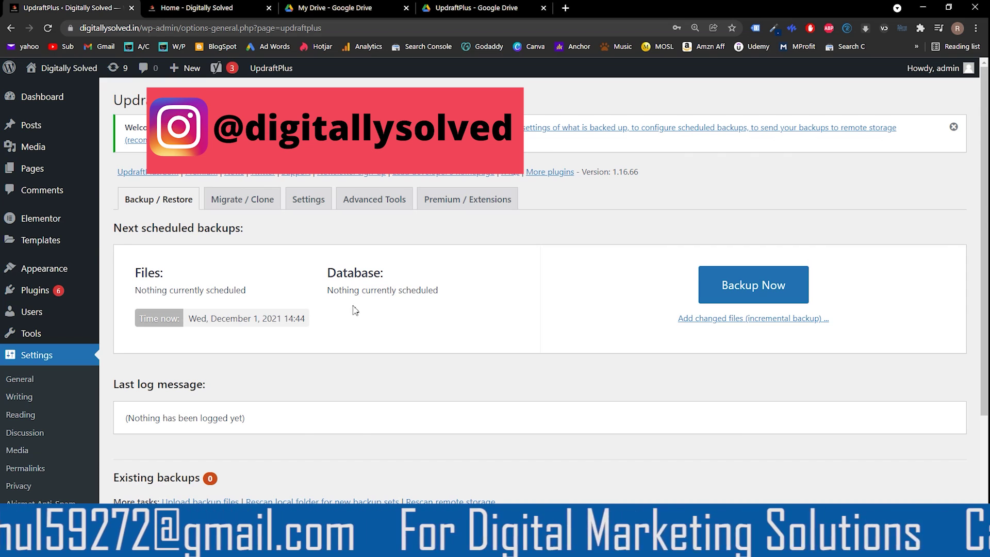
Run a new backup including the database and files, allowing it to be deleted only manually.
{"action": "left_click", "coordinate": [748, 287]}
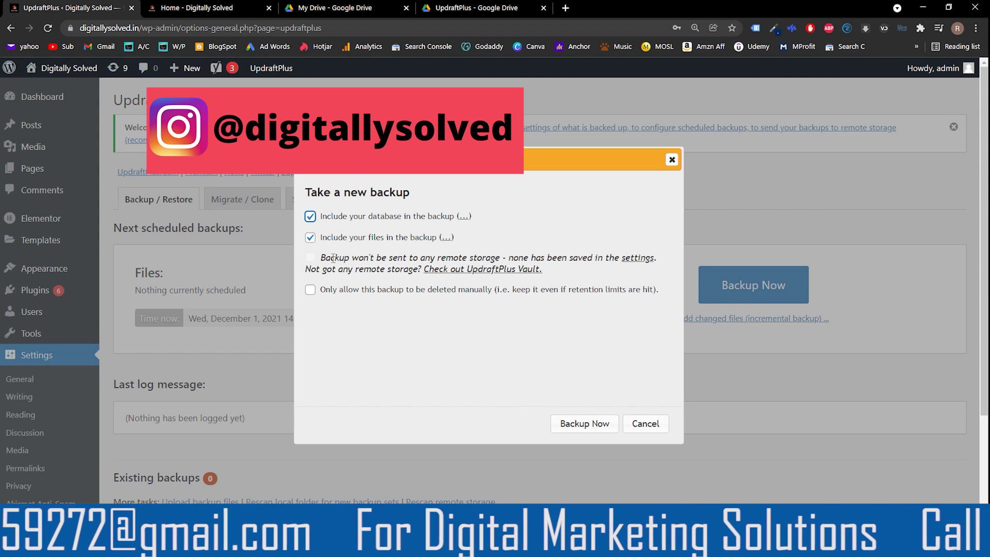
{"action": "left_click", "coordinate": [311, 290]}
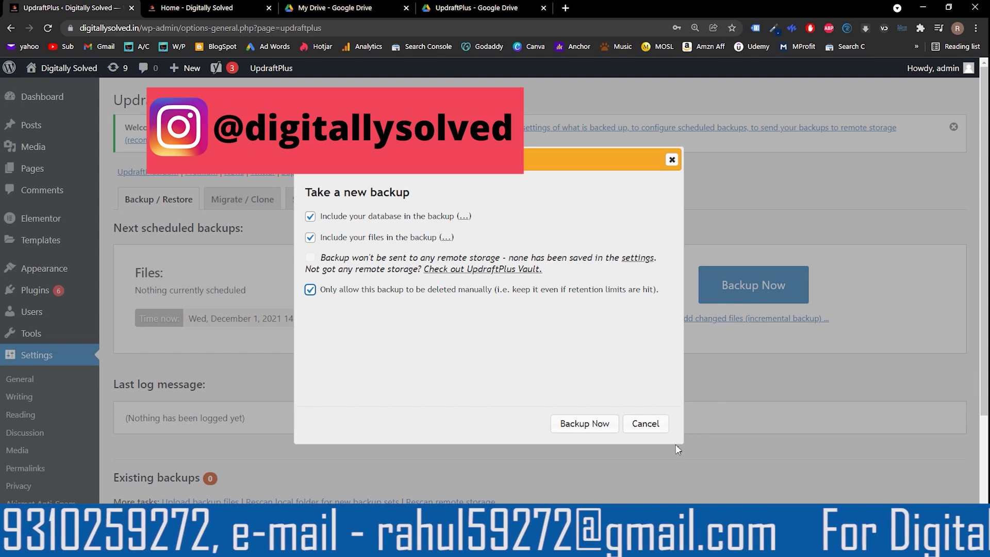
{"action": "left_click", "coordinate": [584, 423]}
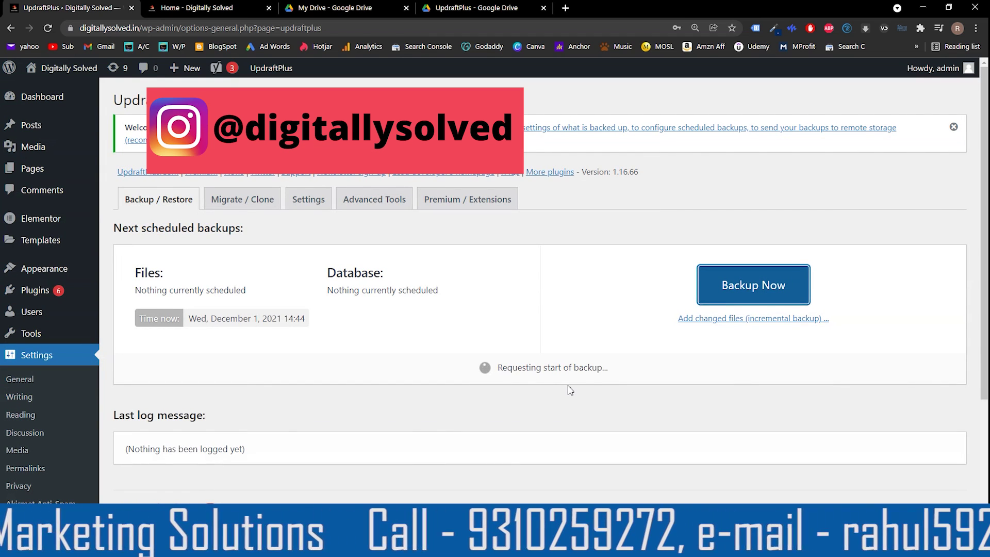
{"action": "scroll", "coordinate": [570, 390], "scroll_direction": "down", "scroll_amount": 2}
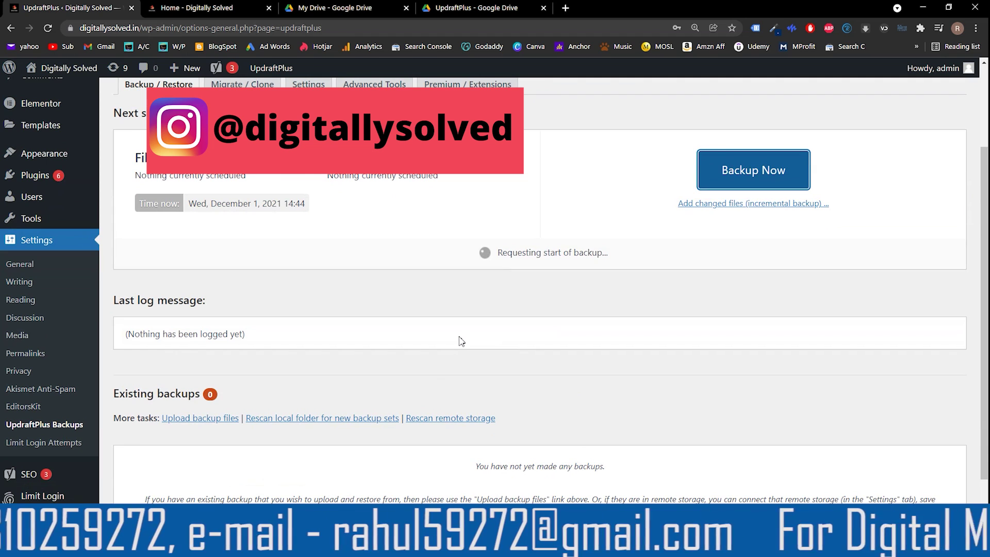
{"action": "scroll", "coordinate": [460, 340], "scroll_direction": "up", "scroll_amount": 1}
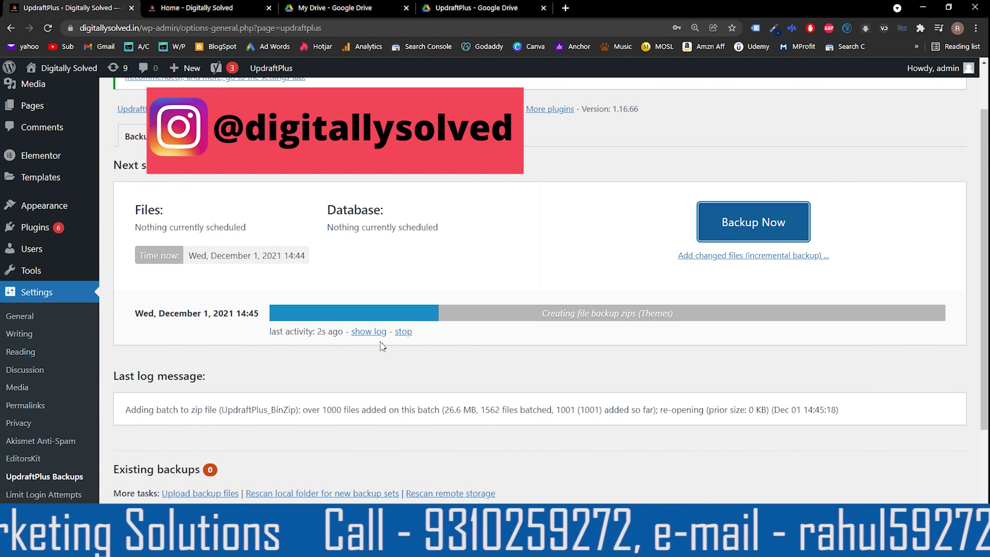
{"action": "scroll", "coordinate": [391, 371], "scroll_direction": "down", "scroll_amount": 1}
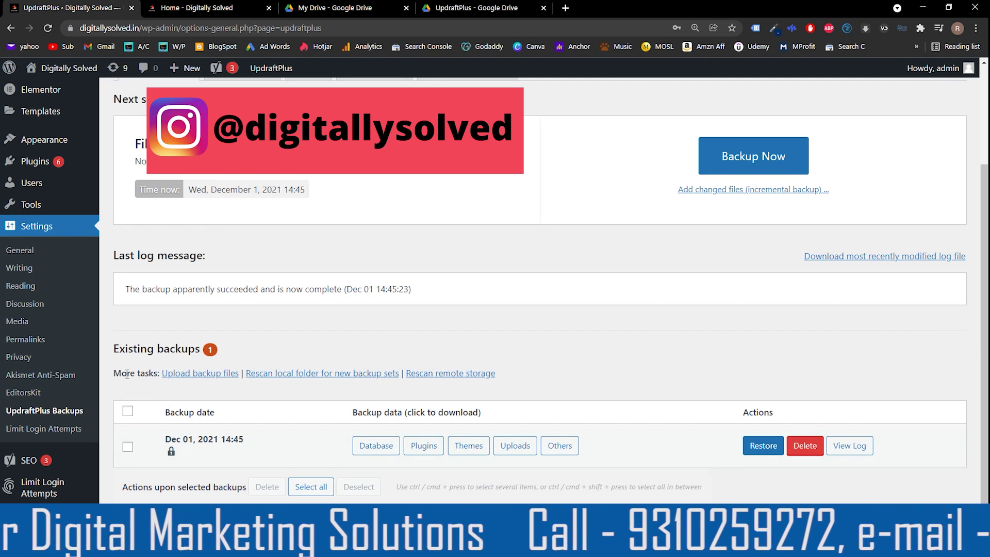
Review the existing backups list and the Migrate / Clone options of UpdraftPlus.
{"action": "scroll", "coordinate": [185, 397], "scroll_direction": "up", "scroll_amount": 3}
{"action": "scroll", "coordinate": [274, 412], "scroll_direction": "down", "scroll_amount": 3}
{"action": "scroll", "coordinate": [397, 437], "scroll_direction": "down", "scroll_amount": 1}
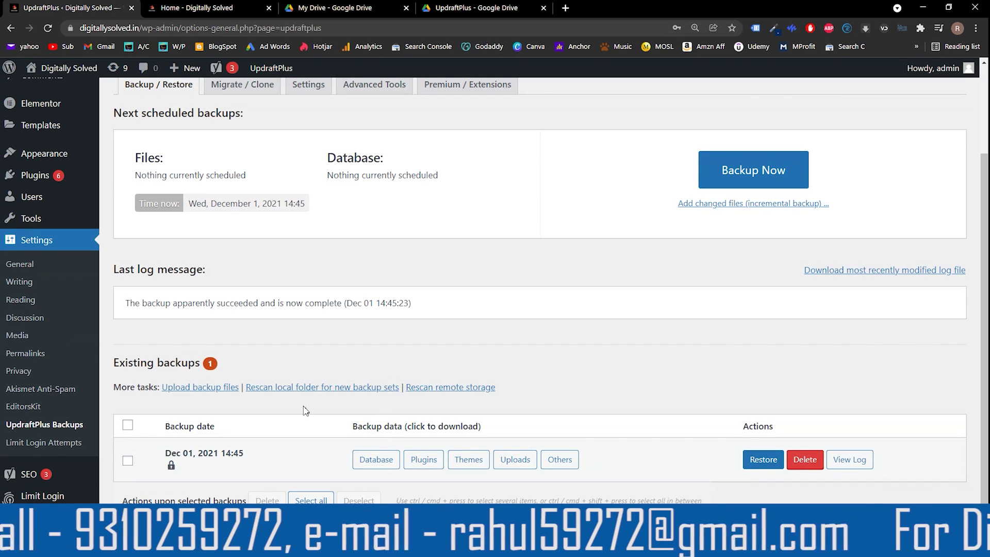
{"action": "scroll", "coordinate": [304, 410], "scroll_direction": "up", "scroll_amount": 3}
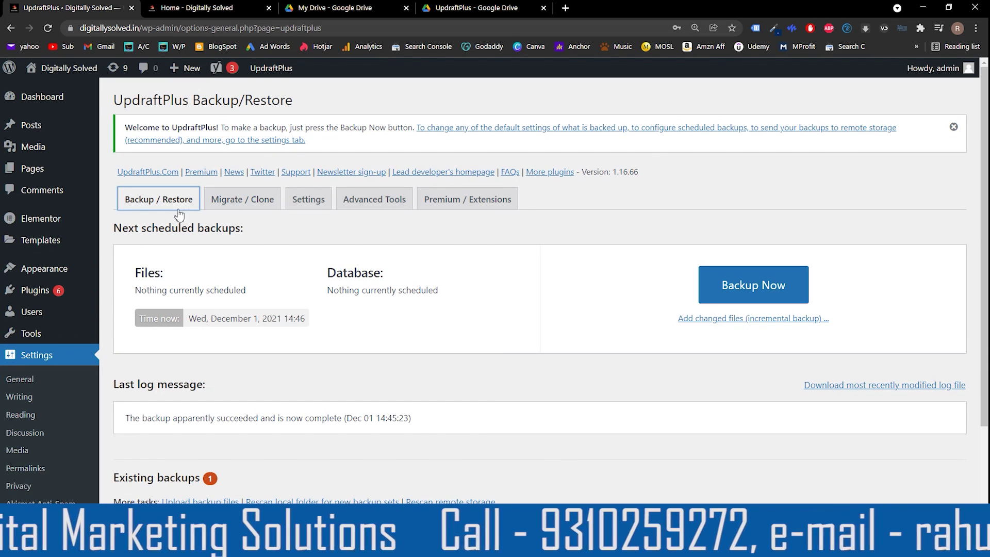
{"action": "left_click", "coordinate": [227, 204]}
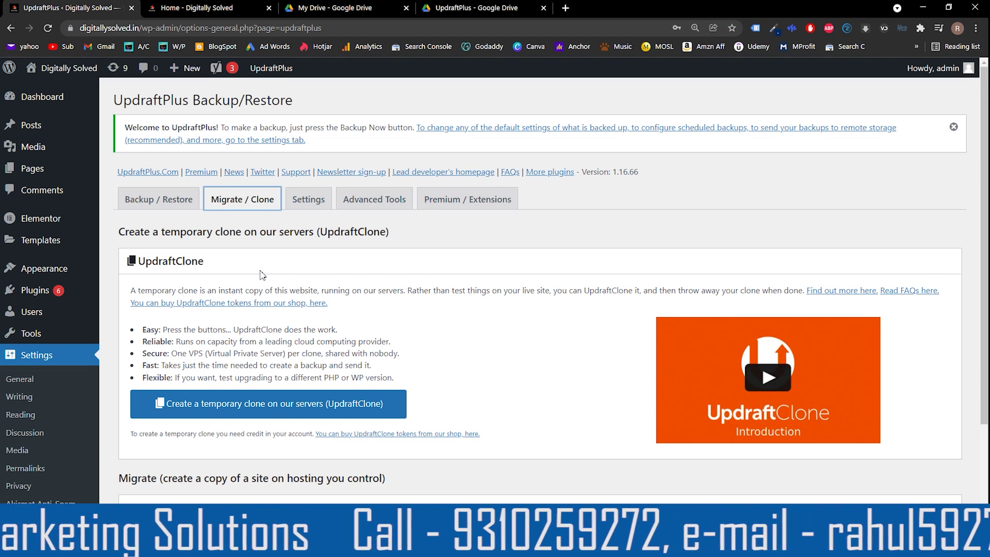
In the UpdraftPlus settings, set both the files backup schedule and the database backup schedule to Weekly.
{"action": "left_click", "coordinate": [300, 206]}
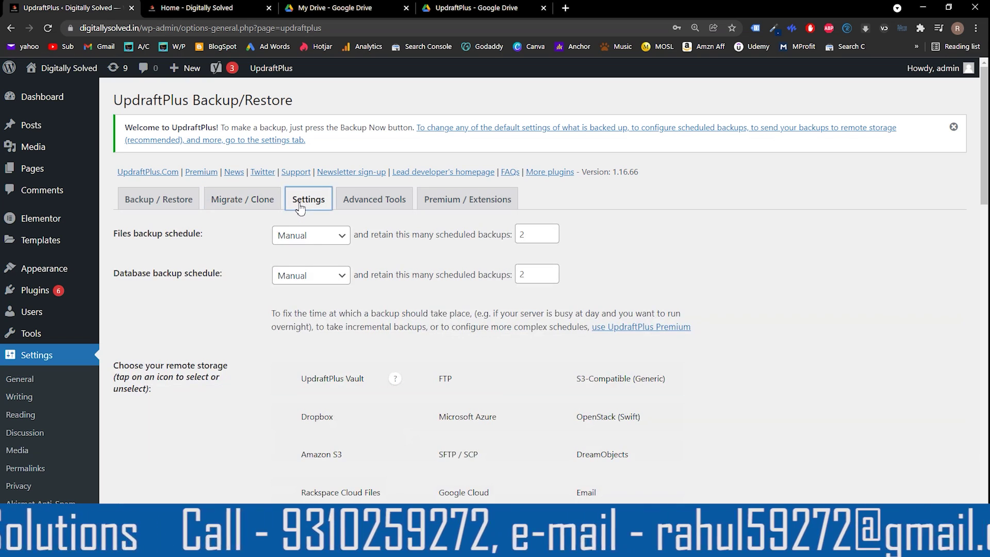
{"action": "left_click", "coordinate": [296, 236]}
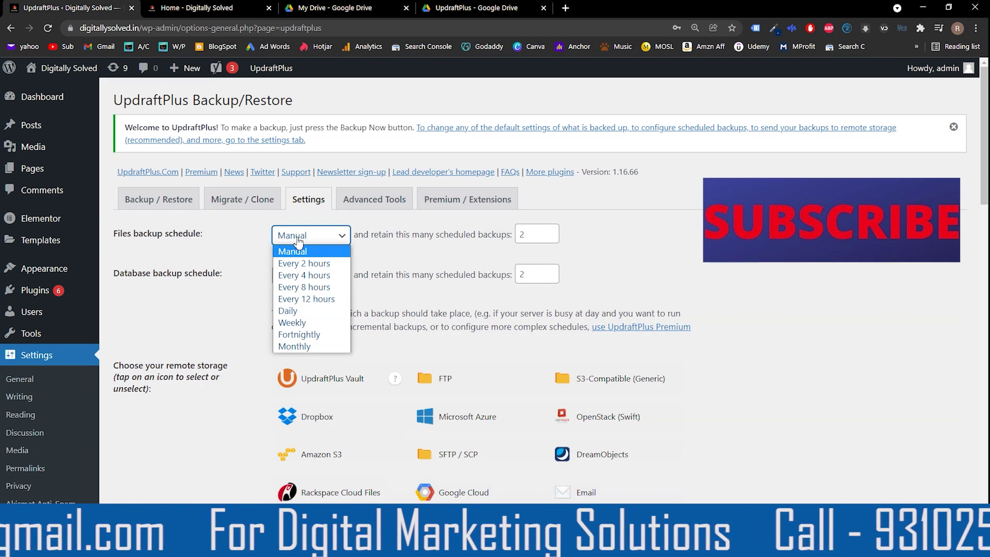
{"action": "left_click", "coordinate": [300, 322]}
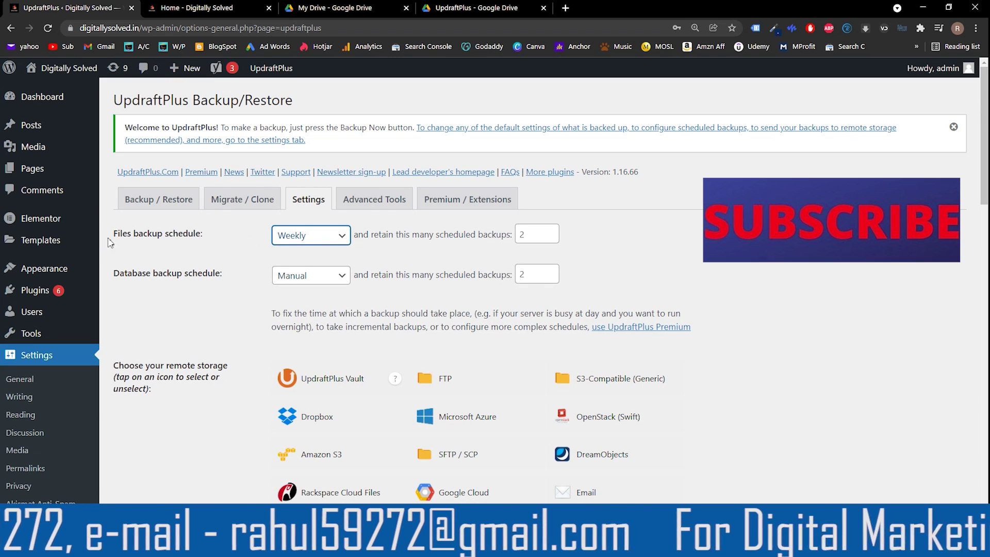
{"action": "left_click_drag", "start_coordinate": [107, 243], "coordinate": [170, 236]}
{"action": "left_click", "coordinate": [162, 285]}
{"action": "left_click", "coordinate": [326, 281]}
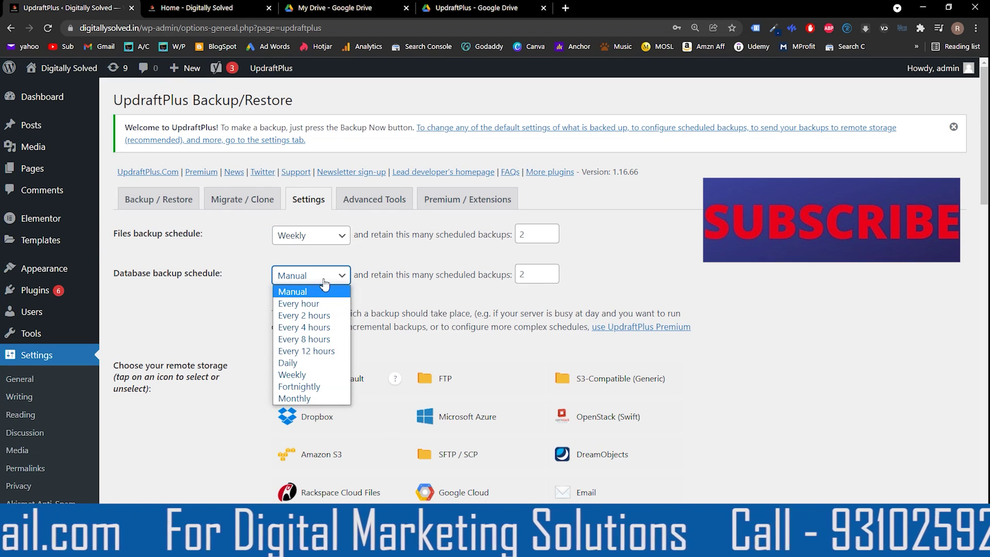
{"action": "left_click", "coordinate": [314, 373]}
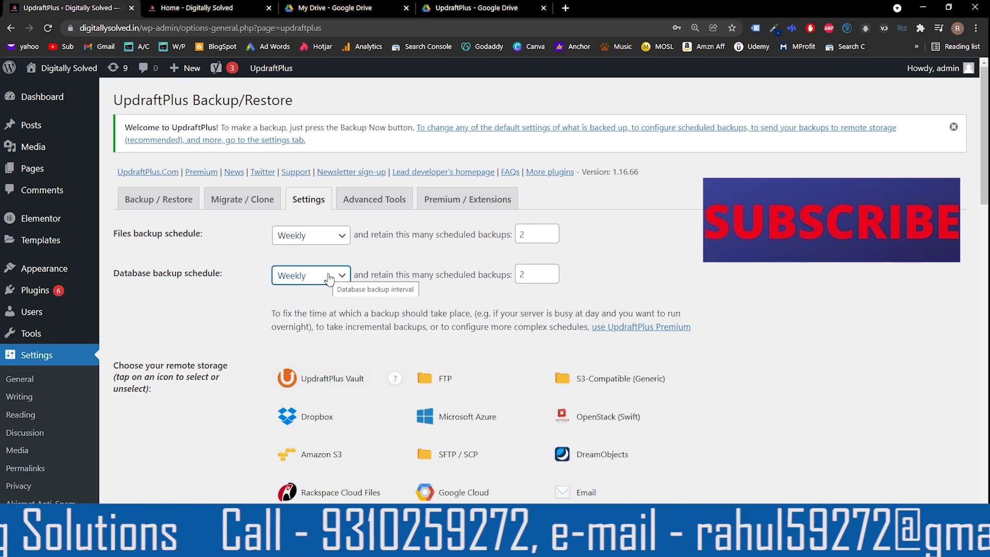
{"action": "left_click", "coordinate": [562, 278]}
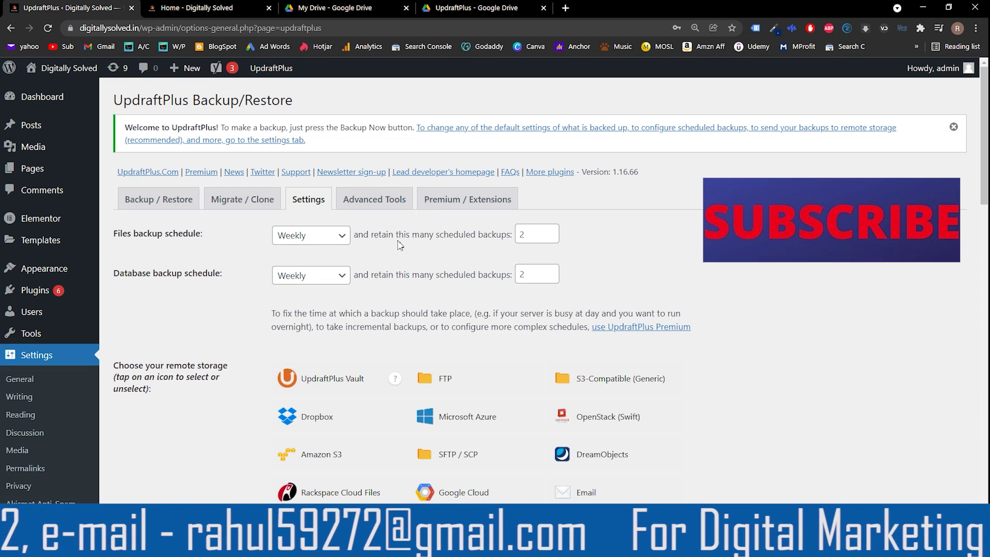
Set the number of retained scheduled backups to 8 for both files and database.
{"action": "left_click_drag", "start_coordinate": [539, 234], "coordinate": [499, 234]}
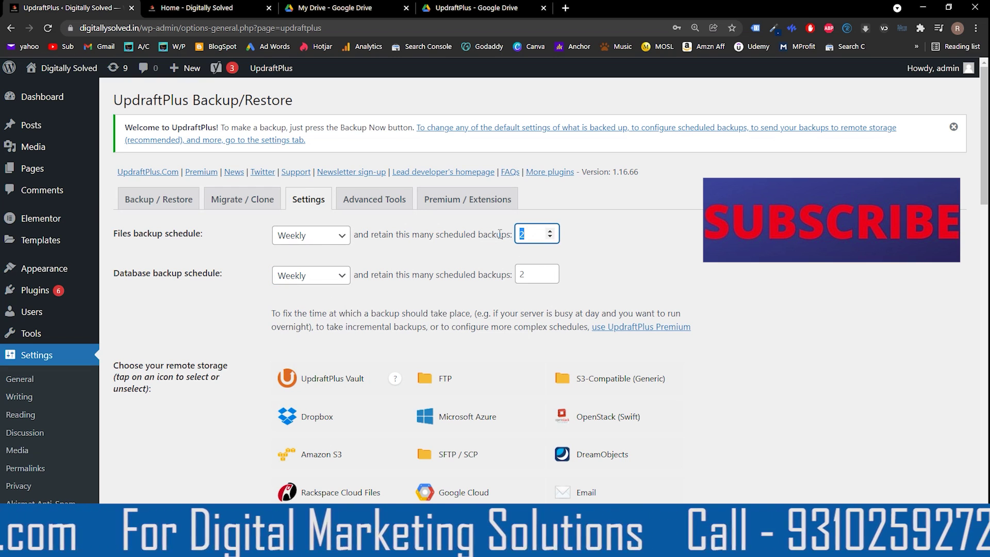
{"action": "type", "text": "8"}
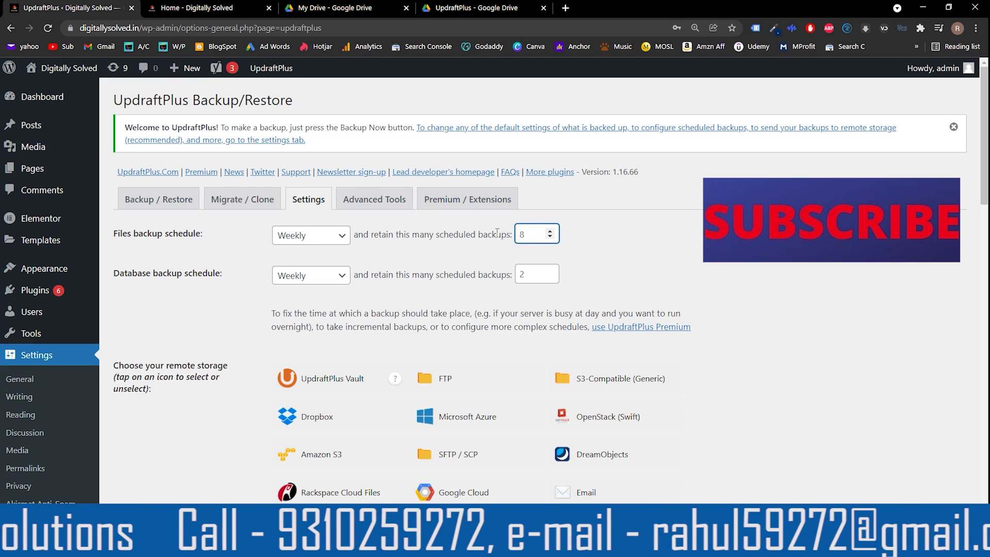
{"action": "right_click", "coordinate": [521, 274]}
{"action": "left_click", "coordinate": [518, 274]}
{"action": "left_click_drag", "start_coordinate": [525, 274], "coordinate": [499, 278]}
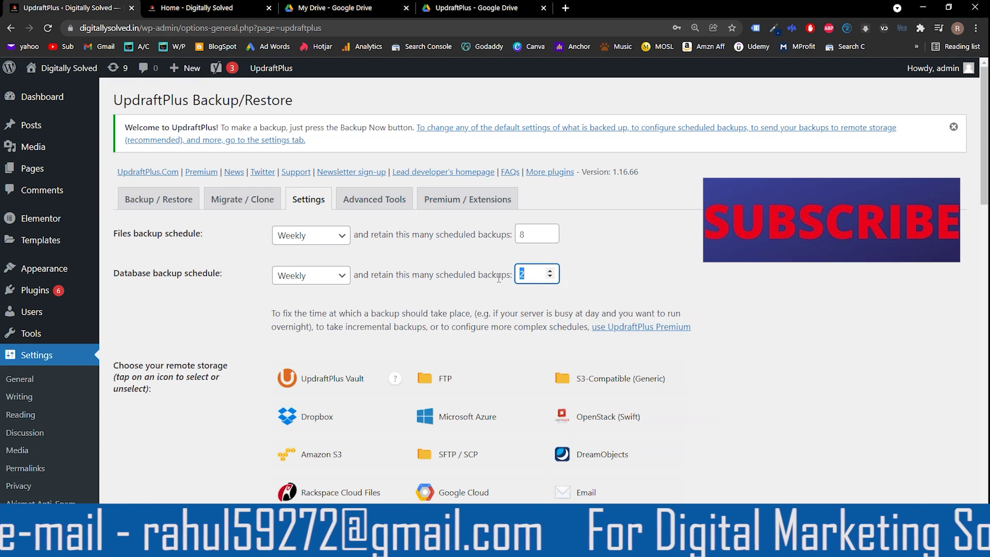
{"action": "type", "text": "8"}
{"action": "left_click", "coordinate": [647, 263]}
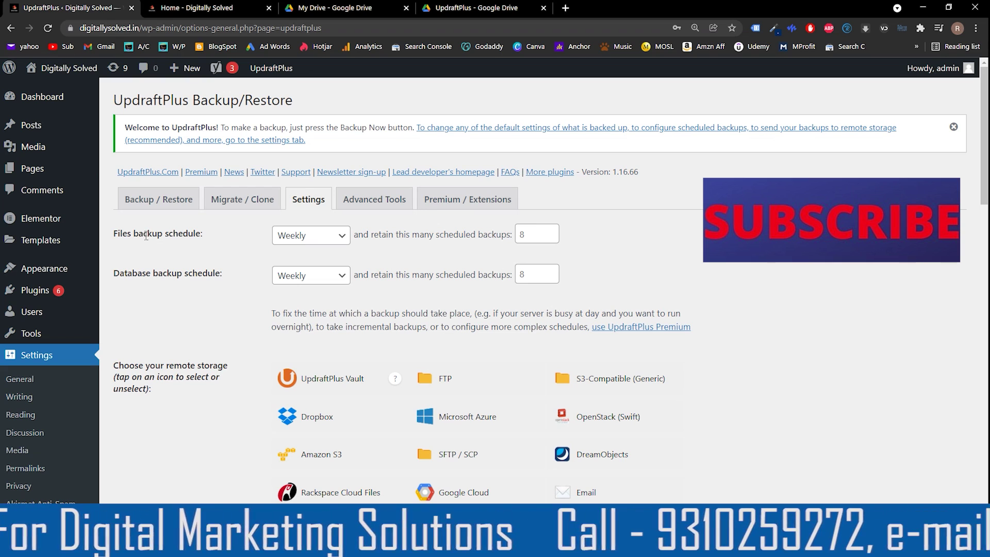
Review the files backup interval options while keeping Weekly, and read the Premium scheduling note down to the remote storage choices.
{"action": "left_click", "coordinate": [311, 239]}
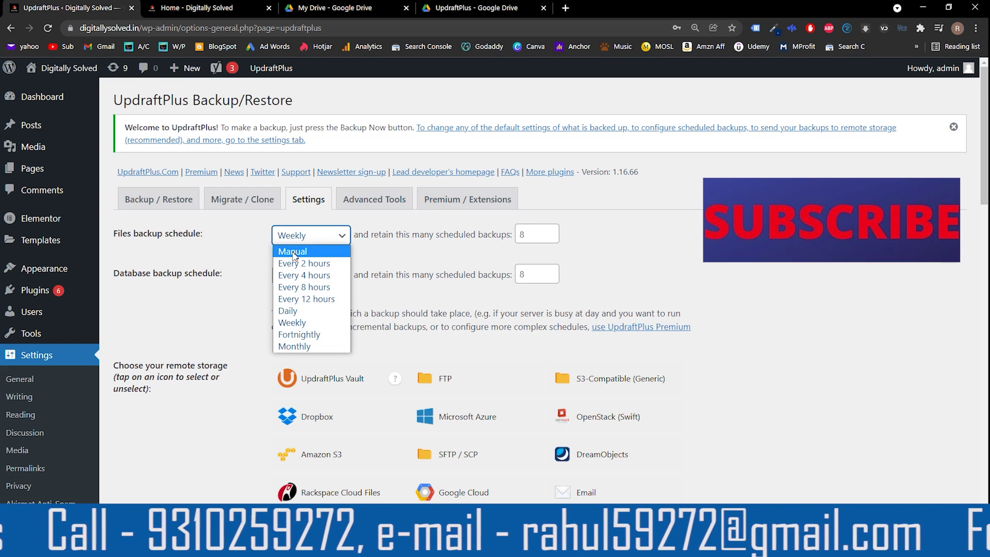
{"action": "left_click", "coordinate": [302, 323]}
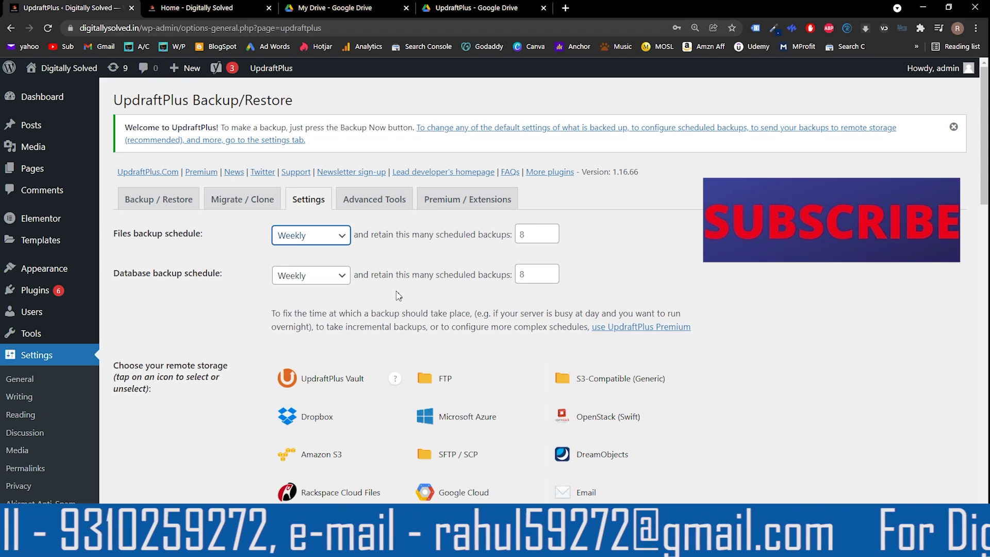
{"action": "left_click_drag", "start_coordinate": [490, 326], "coordinate": [734, 347]}
{"action": "left_click", "coordinate": [536, 309]}
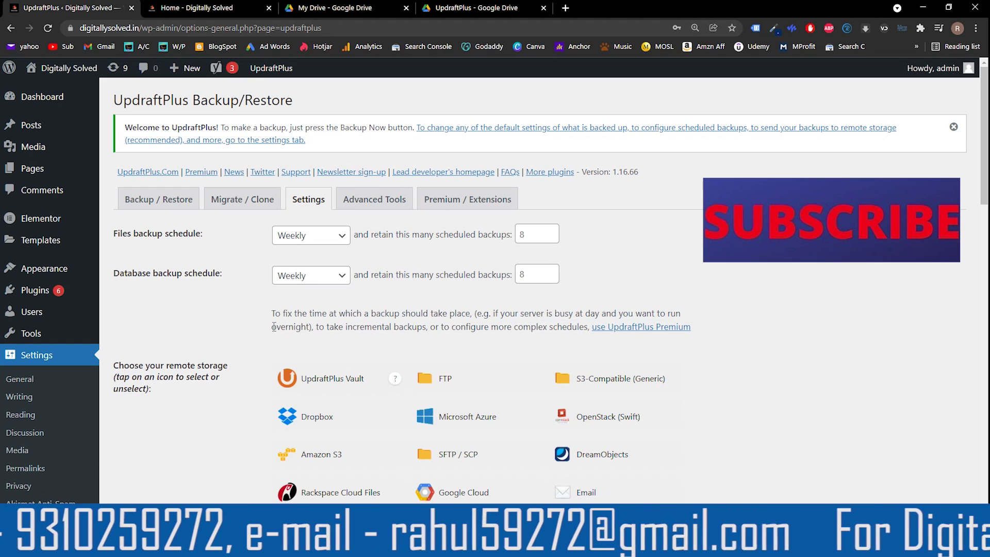
{"action": "left_click_drag", "start_coordinate": [274, 326], "coordinate": [353, 327]}
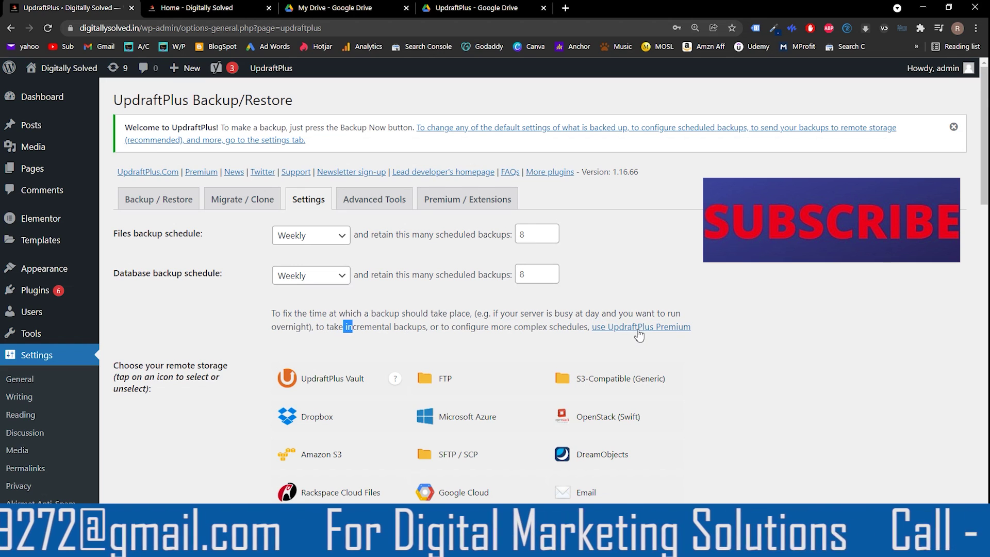
{"action": "left_click", "coordinate": [417, 343]}
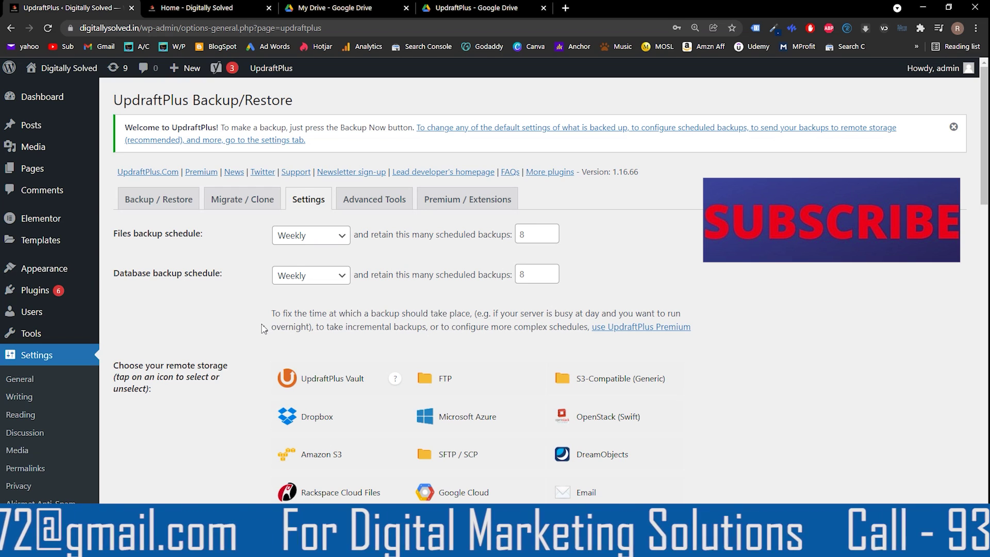
{"action": "scroll", "coordinate": [264, 330], "scroll_direction": "down", "scroll_amount": 2}
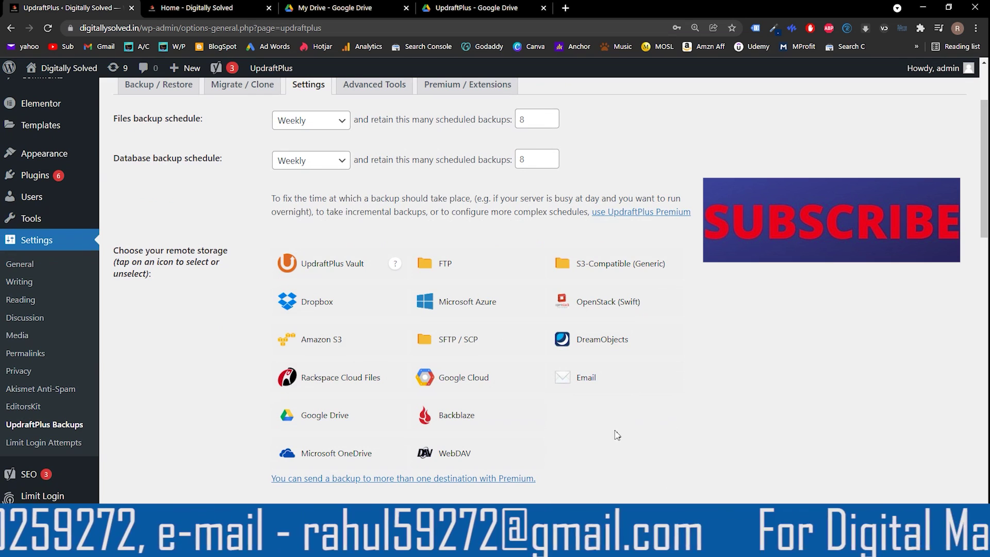
Select Google Drive as the remote storage and read its folder setting and Google authentication instructions.
{"action": "left_click", "coordinate": [309, 416]}
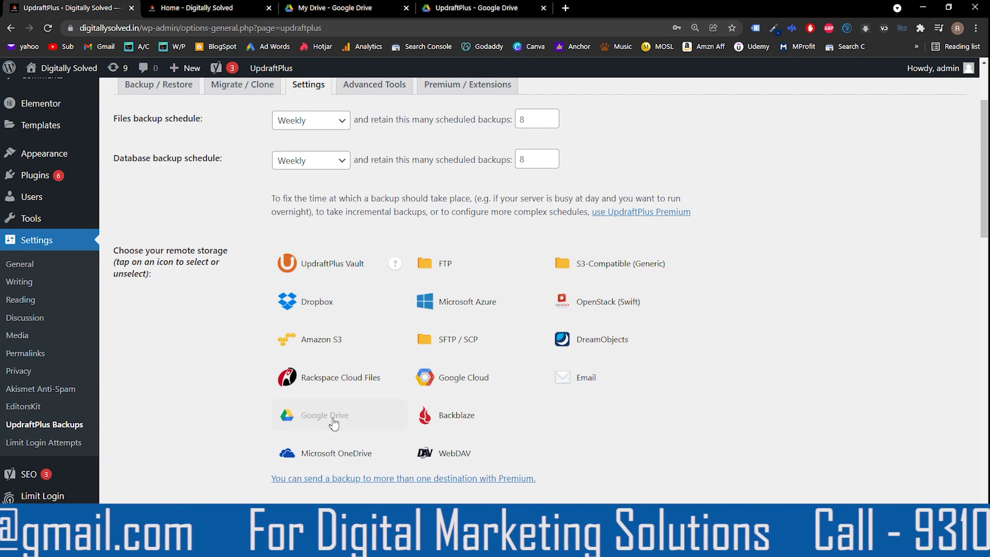
{"action": "scroll", "coordinate": [333, 420], "scroll_direction": "down", "scroll_amount": 3}
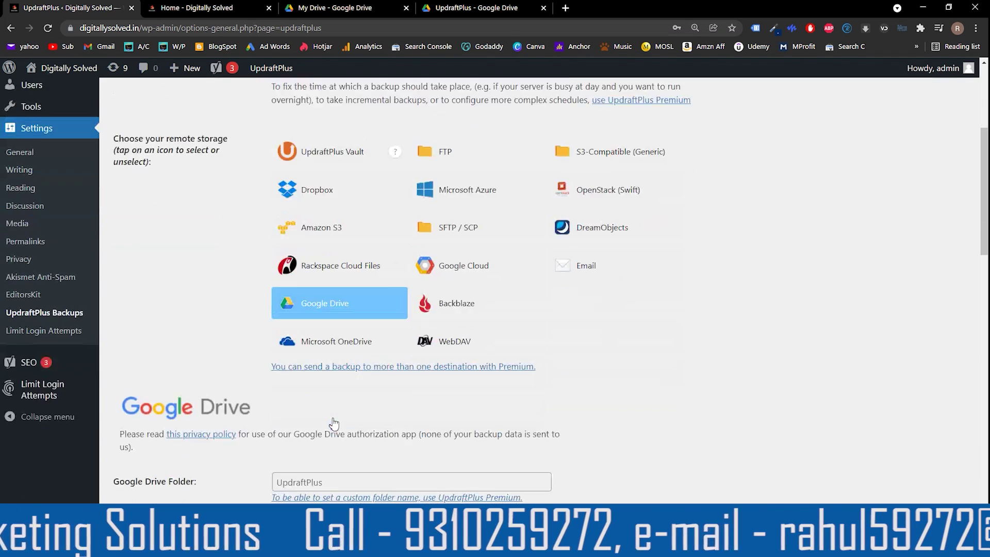
{"action": "scroll", "coordinate": [334, 419], "scroll_direction": "down", "scroll_amount": 2}
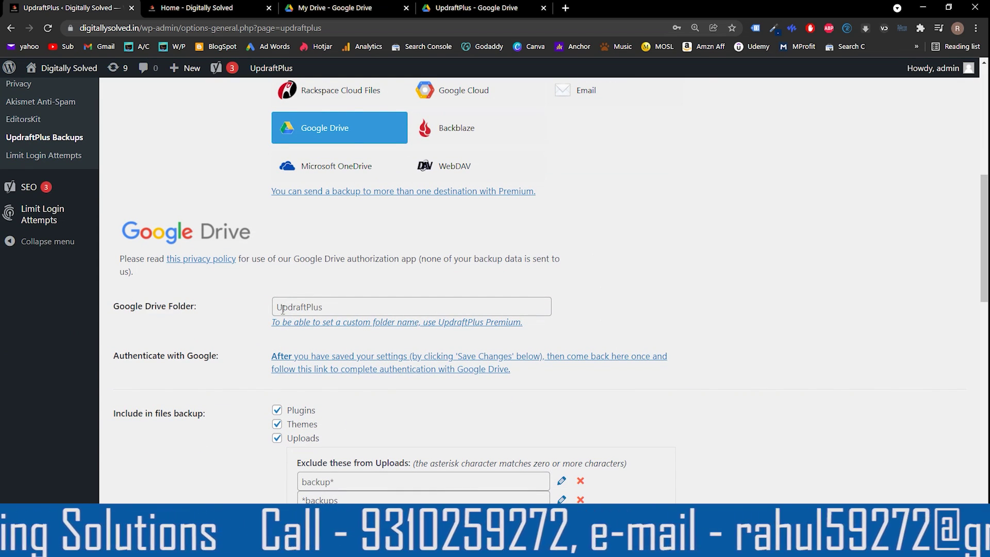
{"action": "left_click", "coordinate": [359, 310]}
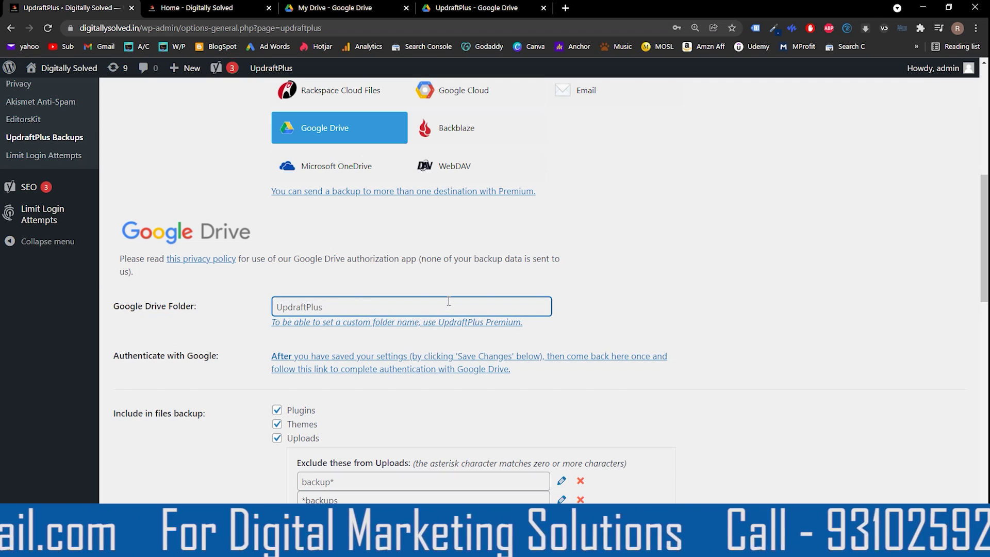
{"action": "left_click_drag", "start_coordinate": [448, 302], "coordinate": [211, 311]}
{"action": "left_click", "coordinate": [245, 325]}
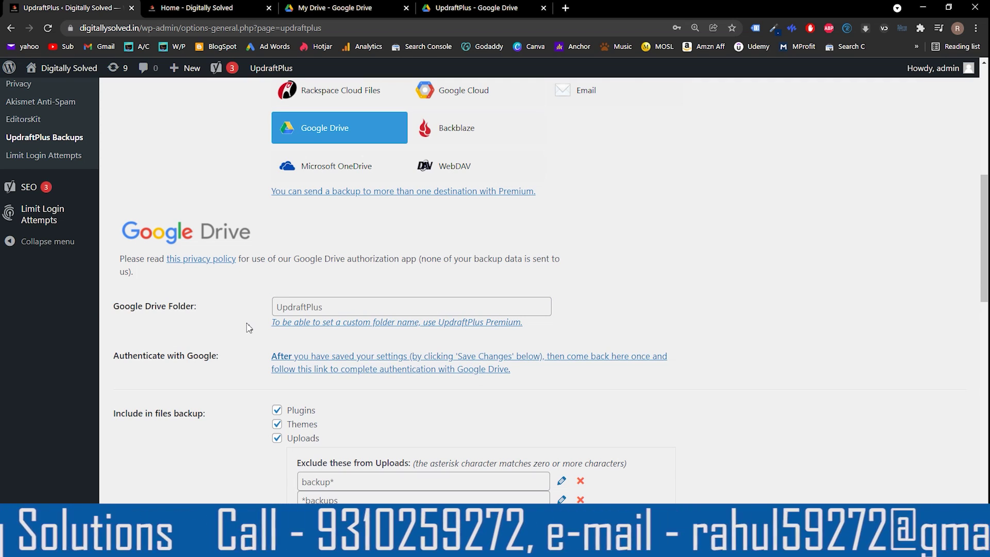
{"action": "scroll", "coordinate": [249, 328], "scroll_direction": "down", "scroll_amount": 2}
{"action": "left_click_drag", "start_coordinate": [260, 242], "coordinate": [651, 281]}
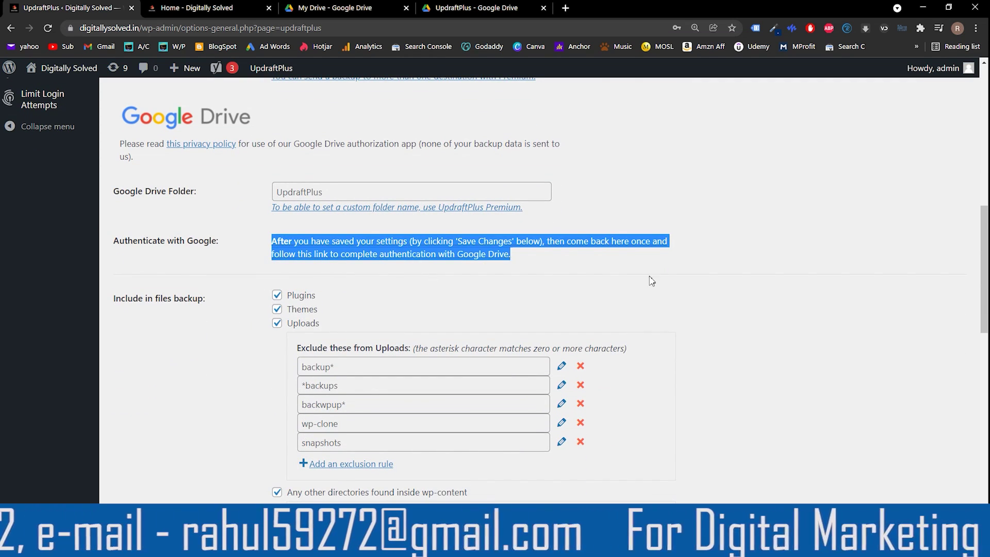
{"action": "left_click", "coordinate": [624, 274]}
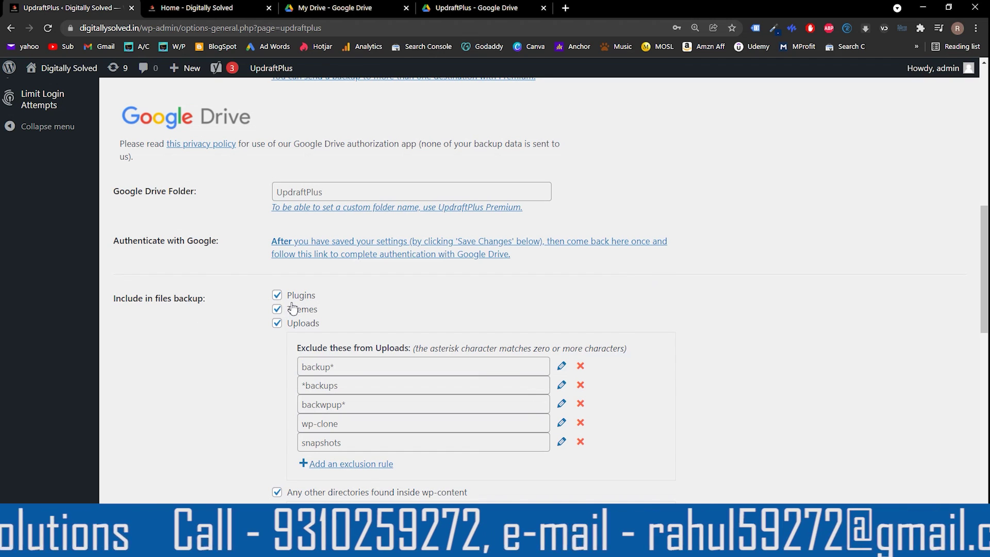
Review the files backup inclusions, exclusion rules, encryption and email report options, and save the UpdraftPlus settings.
{"action": "scroll", "coordinate": [297, 342], "scroll_direction": "down", "scroll_amount": 3}
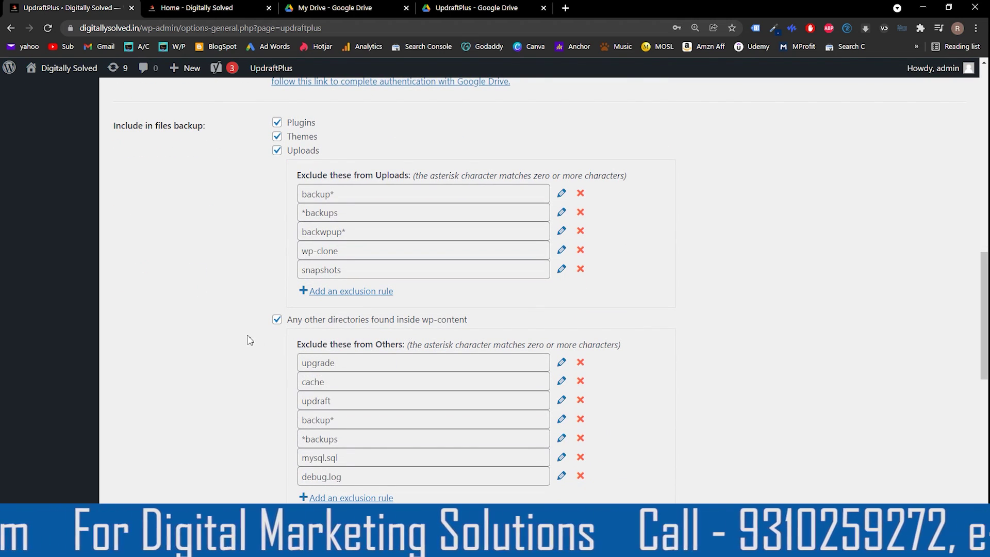
{"action": "scroll", "coordinate": [250, 340], "scroll_direction": "down", "scroll_amount": 4}
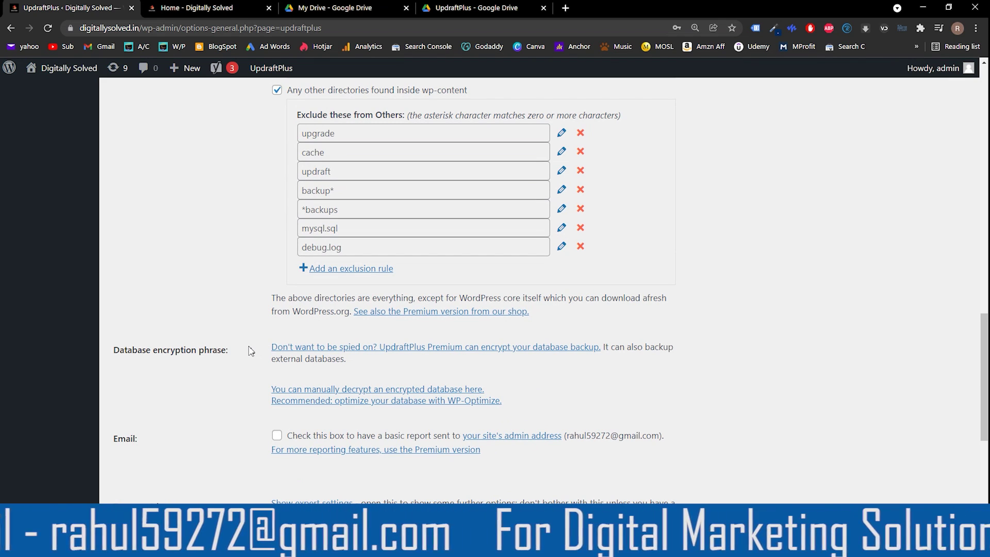
{"action": "scroll", "coordinate": [250, 347], "scroll_direction": "down", "scroll_amount": 5}
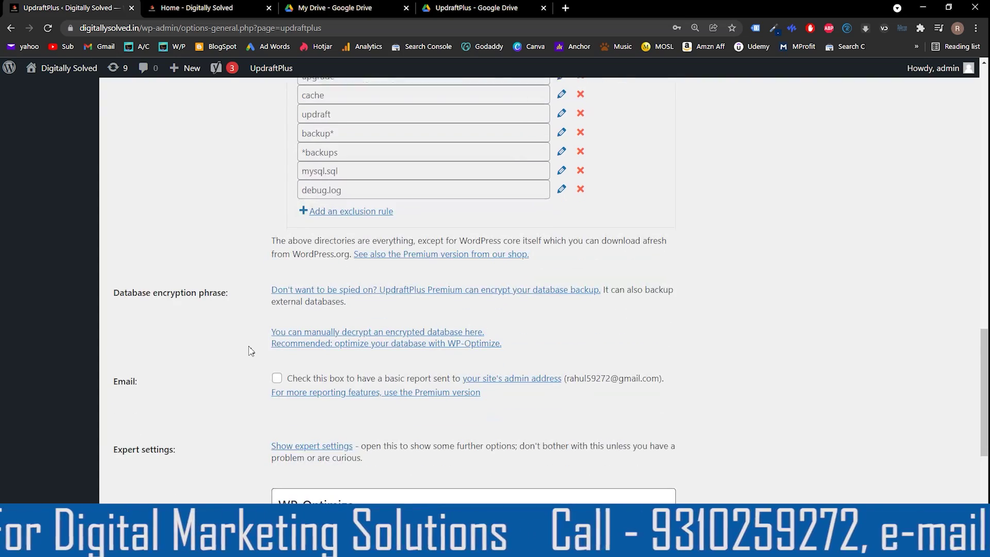
{"action": "scroll", "coordinate": [281, 217], "scroll_direction": "up", "scroll_amount": 3}
{"action": "scroll", "coordinate": [288, 283], "scroll_direction": "down", "scroll_amount": 4}
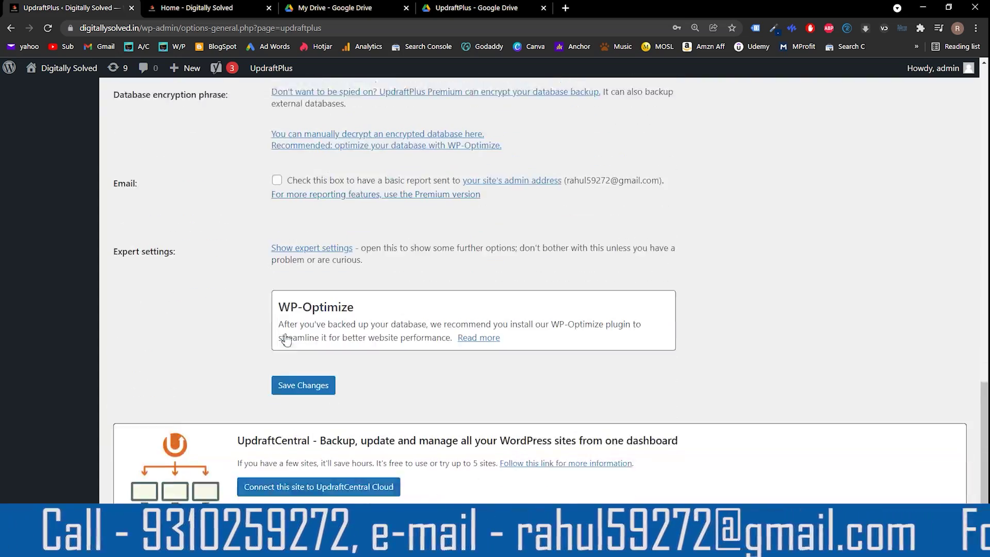
{"action": "left_click", "coordinate": [311, 350]}
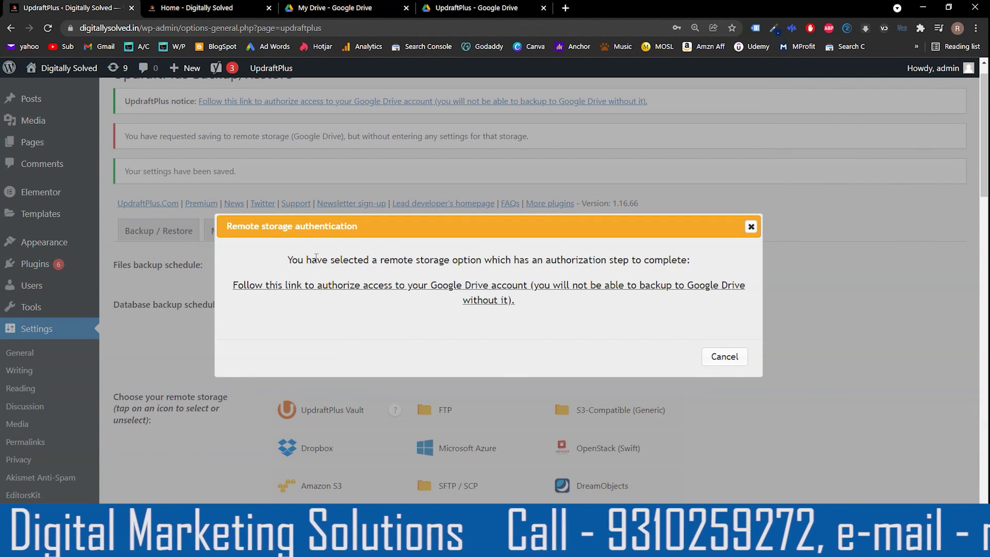
Follow the remote storage authorization link, grant UpdraftPlus access with the site owner's Google account, and complete the Google Drive setup.
{"action": "left_click_drag", "start_coordinate": [304, 259], "coordinate": [491, 261]}
{"action": "left_click", "coordinate": [416, 324]}
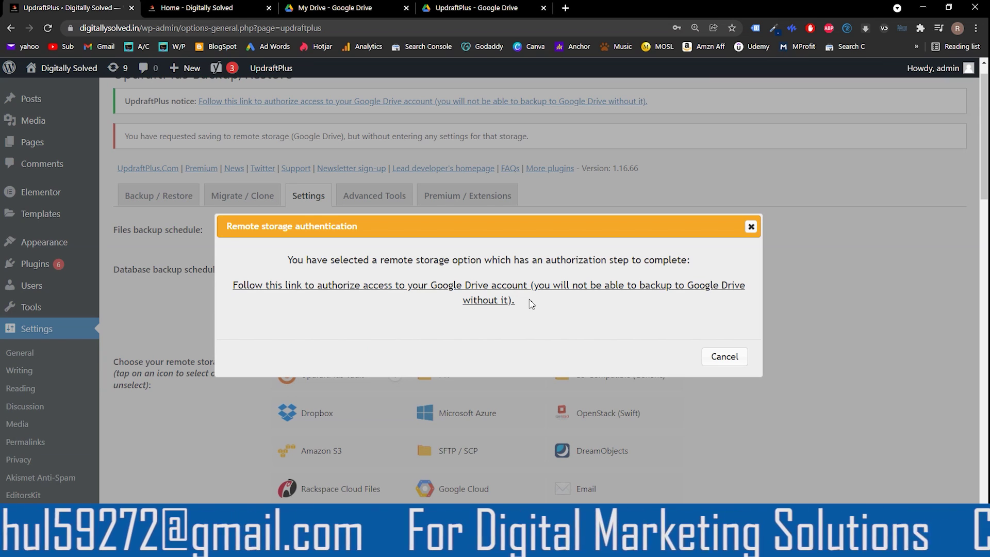
{"action": "left_click", "coordinate": [342, 292]}
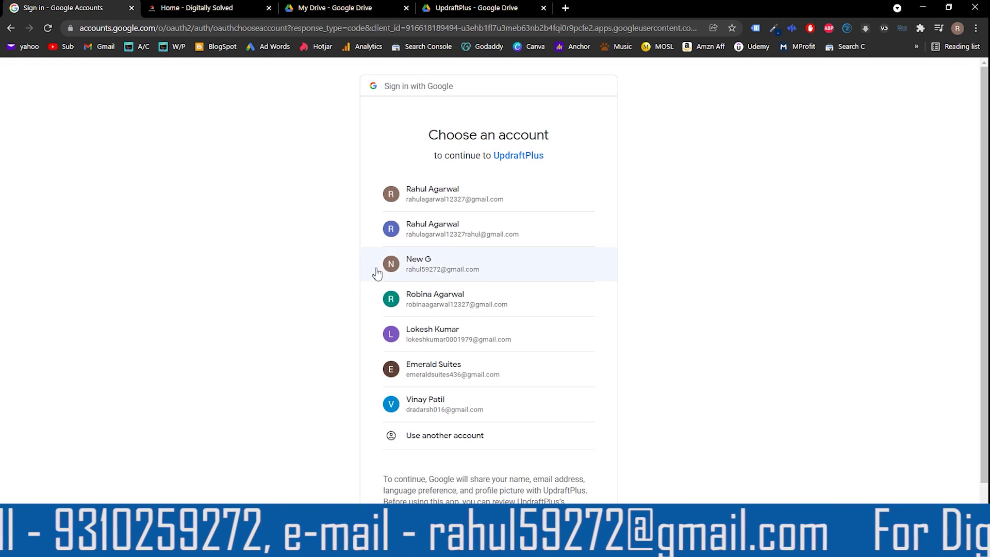
{"action": "left_click", "coordinate": [431, 267]}
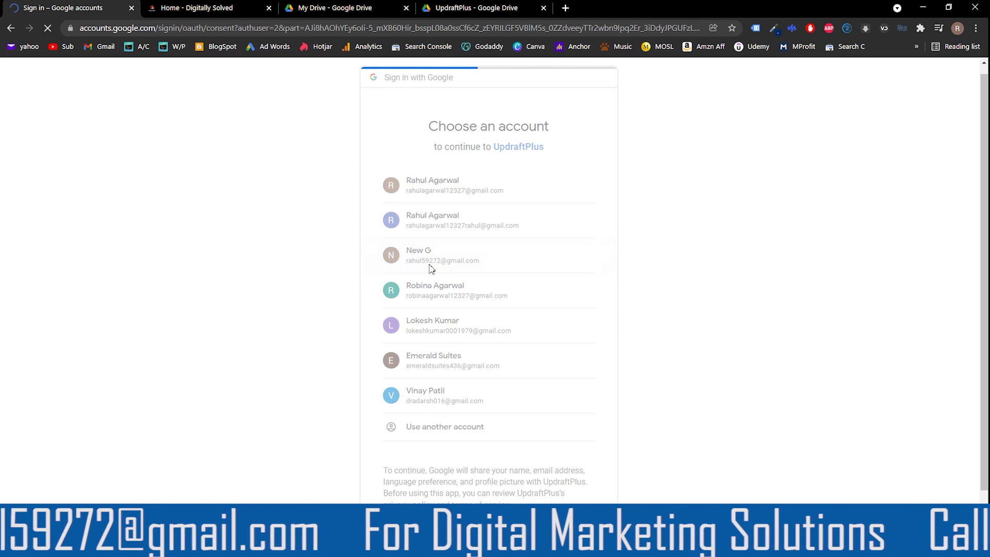
{"action": "left_click", "coordinate": [569, 450]}
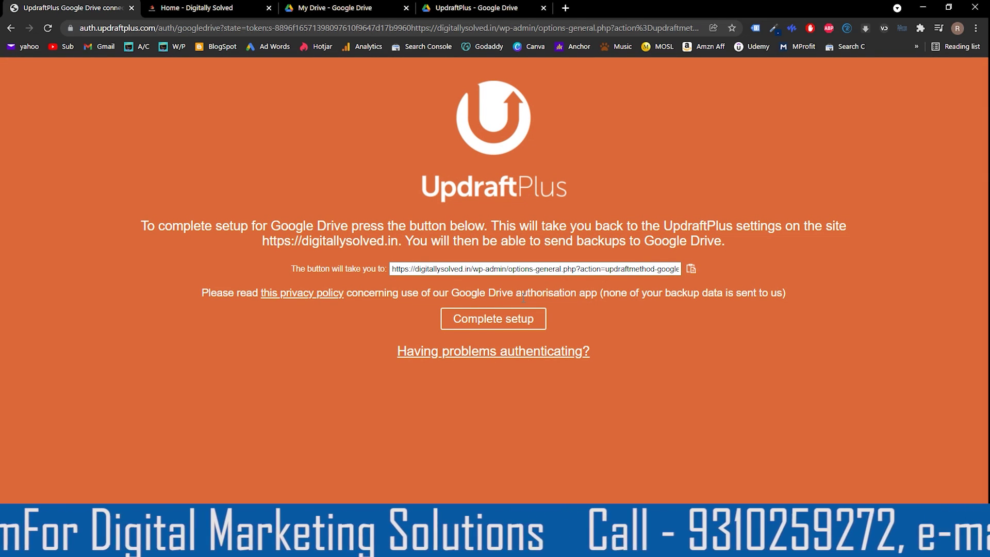
{"action": "left_click", "coordinate": [496, 320]}
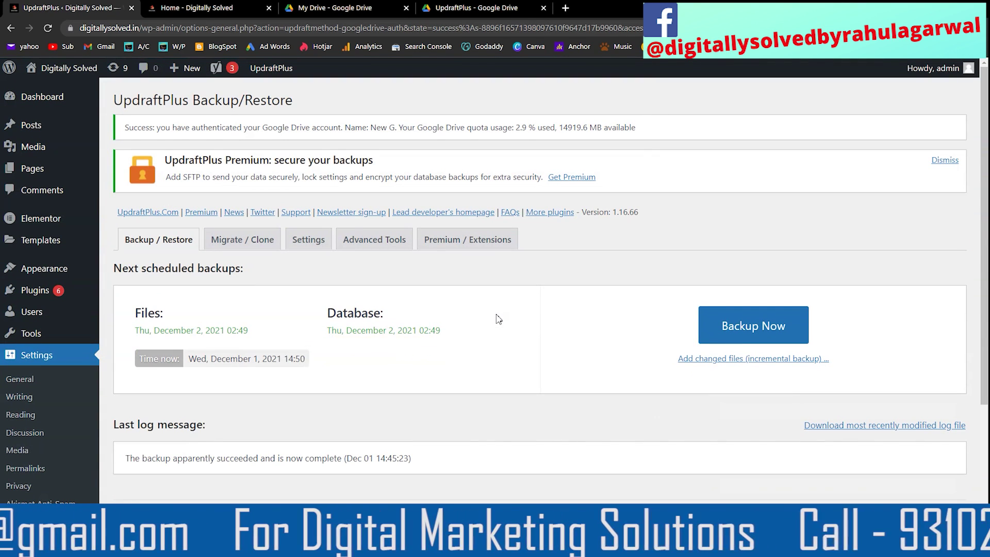
Check the Google Drive selection and its authentication status in the UpdraftPlus settings.
{"action": "left_click", "coordinate": [320, 242]}
{"action": "scroll", "coordinate": [462, 278], "scroll_direction": "down", "scroll_amount": 6}
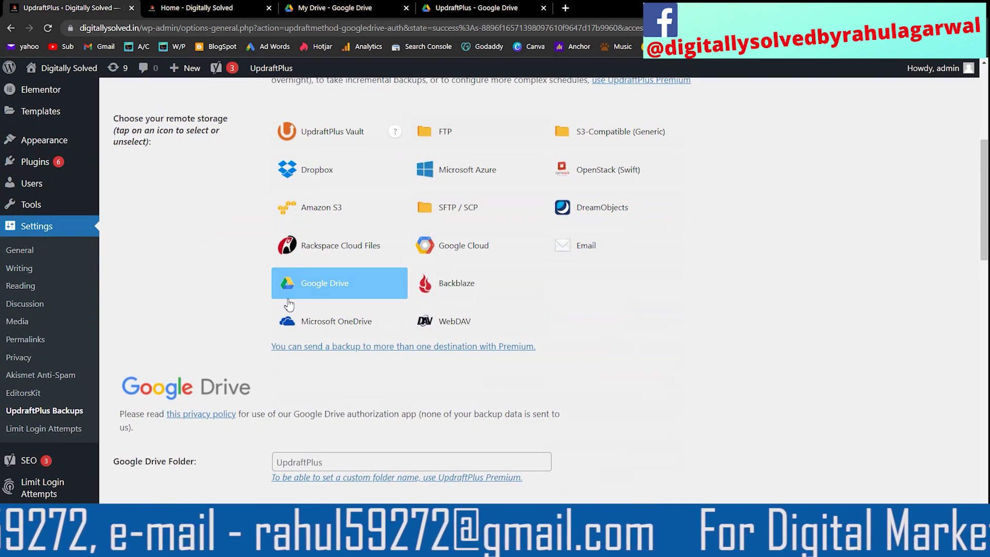
{"action": "scroll", "coordinate": [207, 308], "scroll_direction": "down", "scroll_amount": 6}
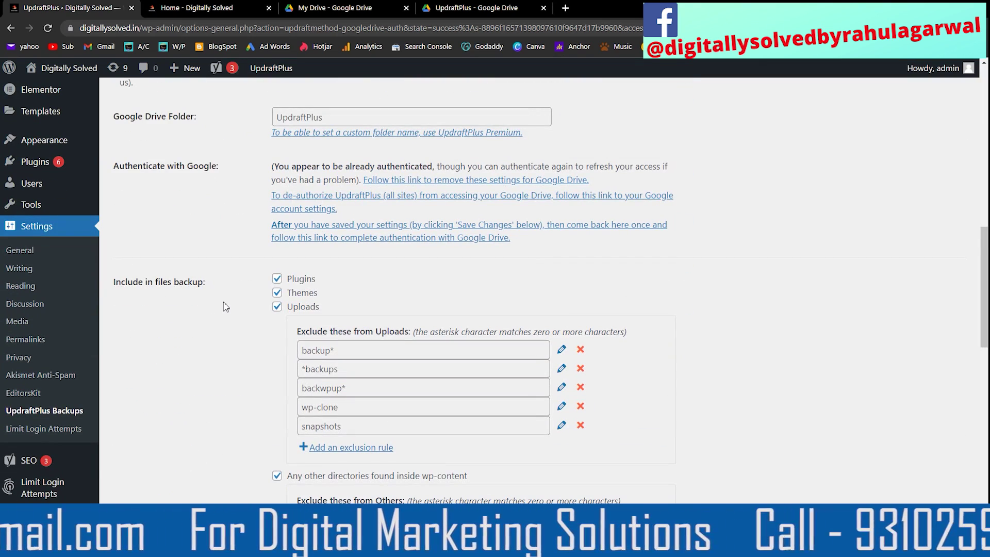
{"action": "scroll", "coordinate": [225, 306], "scroll_direction": "up", "scroll_amount": 2}
{"action": "left_click_drag", "start_coordinate": [282, 280], "coordinate": [400, 282]}
{"action": "left_click", "coordinate": [397, 279]}
{"action": "scroll", "coordinate": [214, 304], "scroll_direction": "up", "scroll_amount": 2}
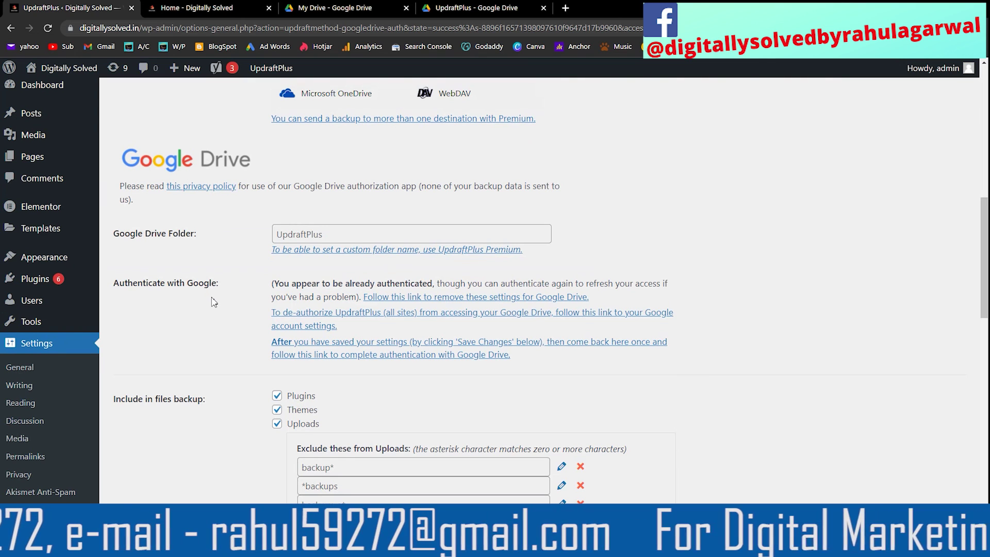